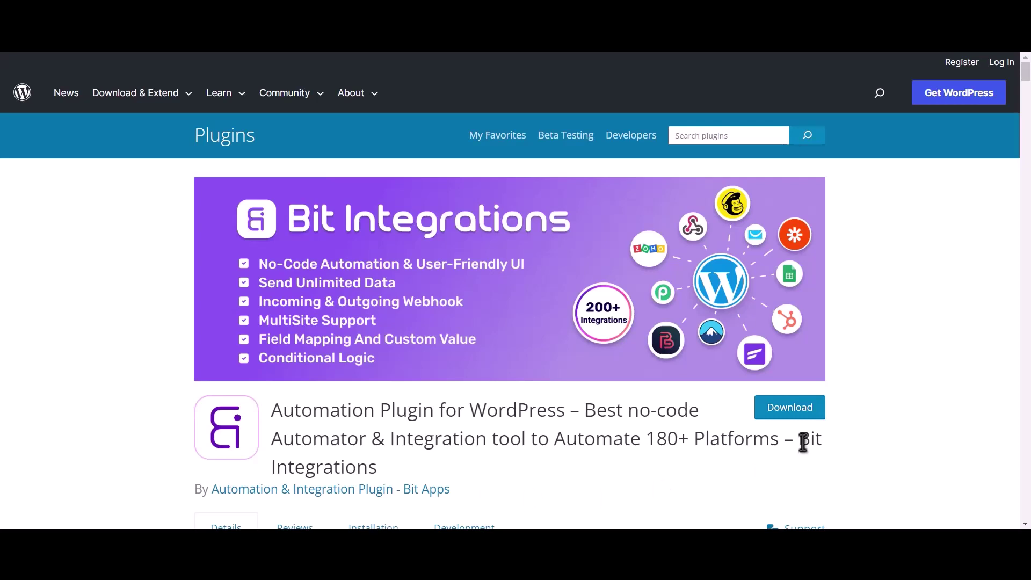
- Highlight 'Bit Integrations' at the end of the plugin's directory title
drag(800, 442, 811, 463)
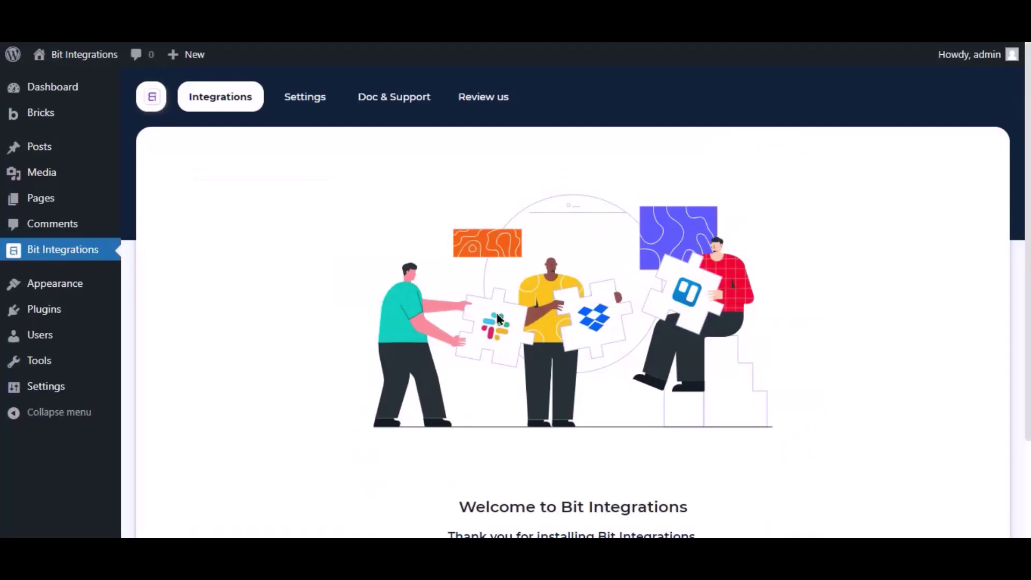
scroll(495, 311, down, 2)
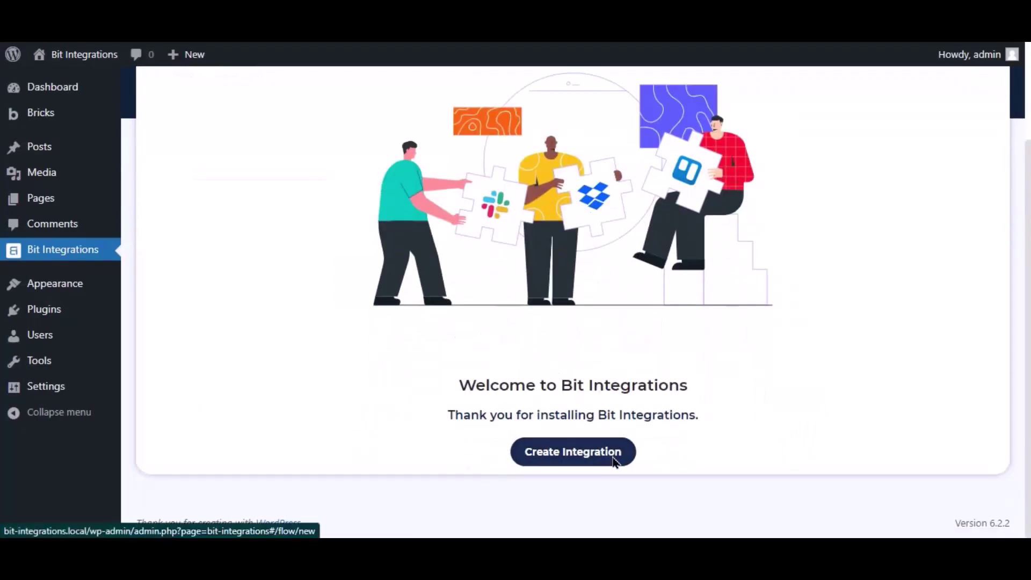
- Start a new integration and choose Bricks, found by searching 'bricks', as its trigger
click(614, 455)
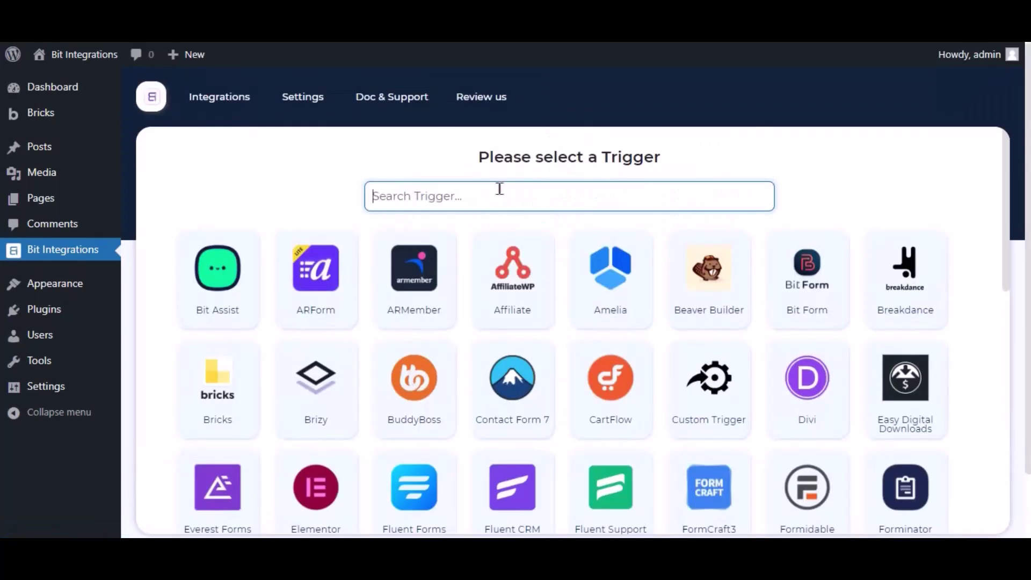
text(bricks)
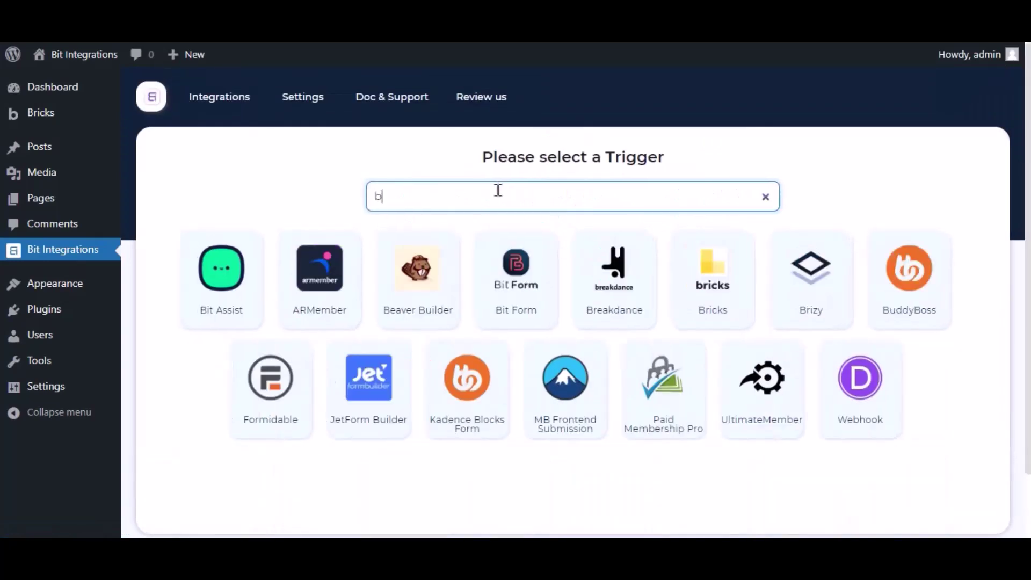
click(540, 262)
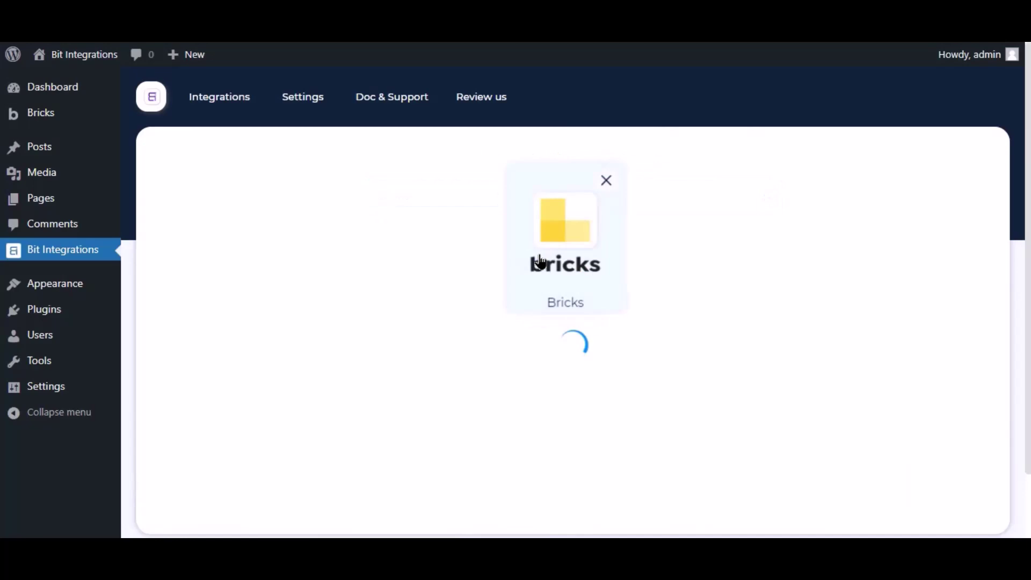
click(499, 400)
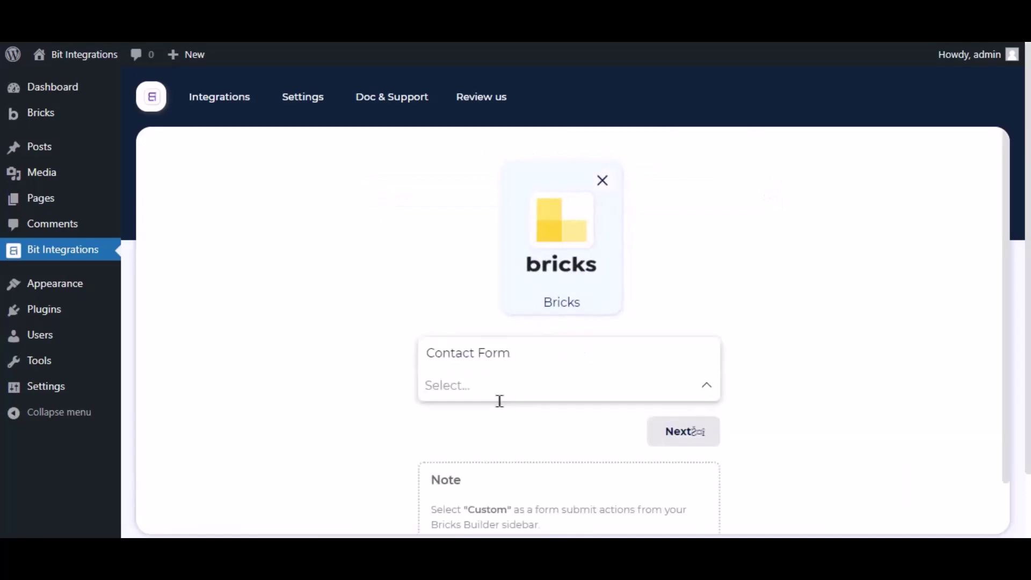
click(384, 374)
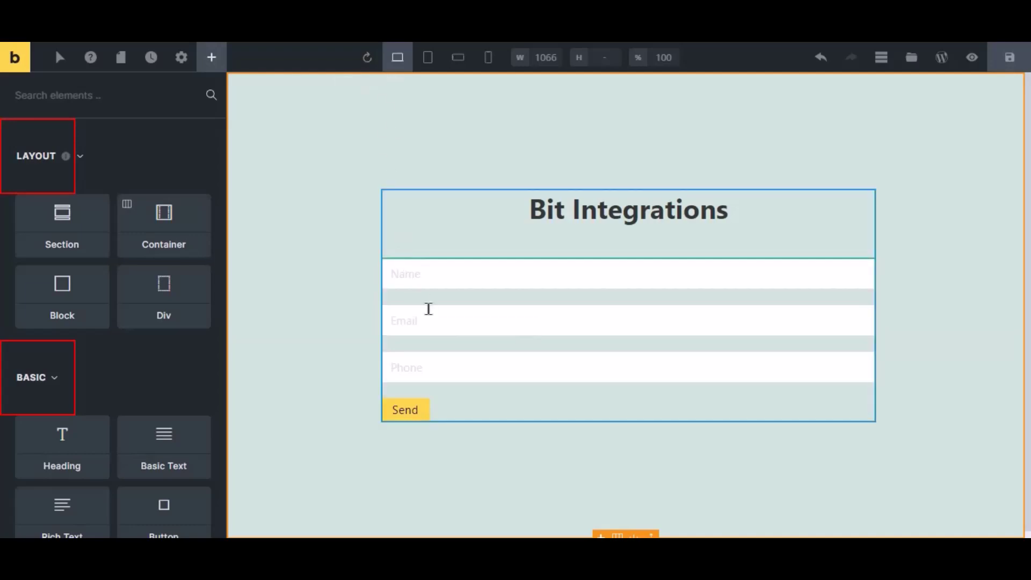
- Set the contact form's after-submit action to Custom and save the Bricks page
click(428, 309)
click(60, 247)
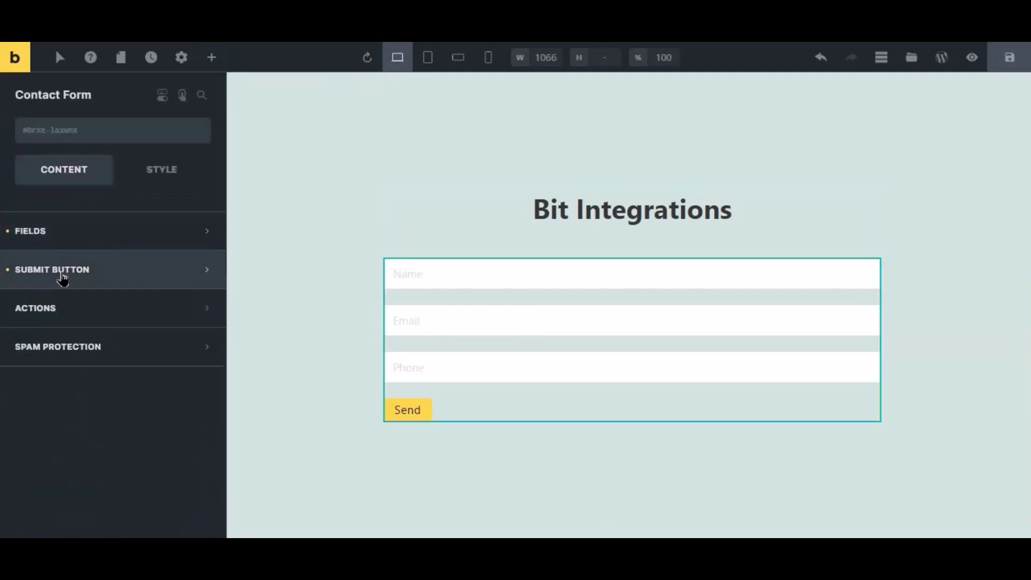
click(62, 309)
click(62, 368)
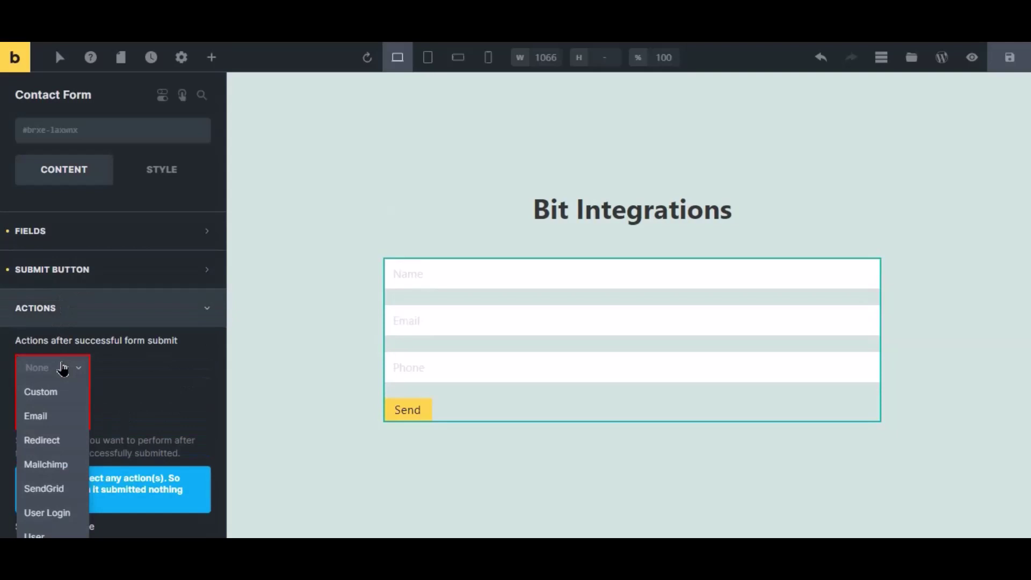
click(65, 390)
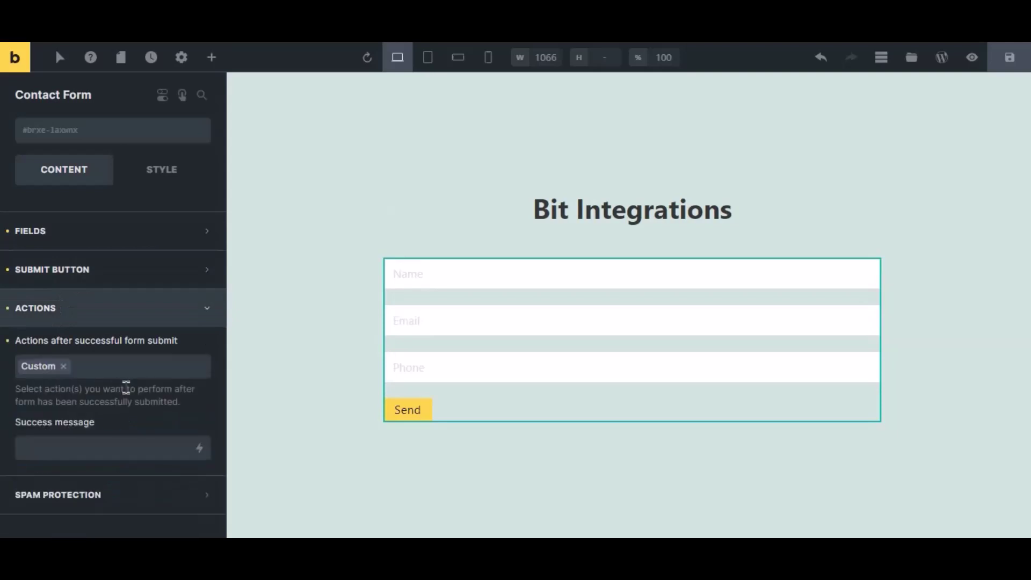
click(1011, 59)
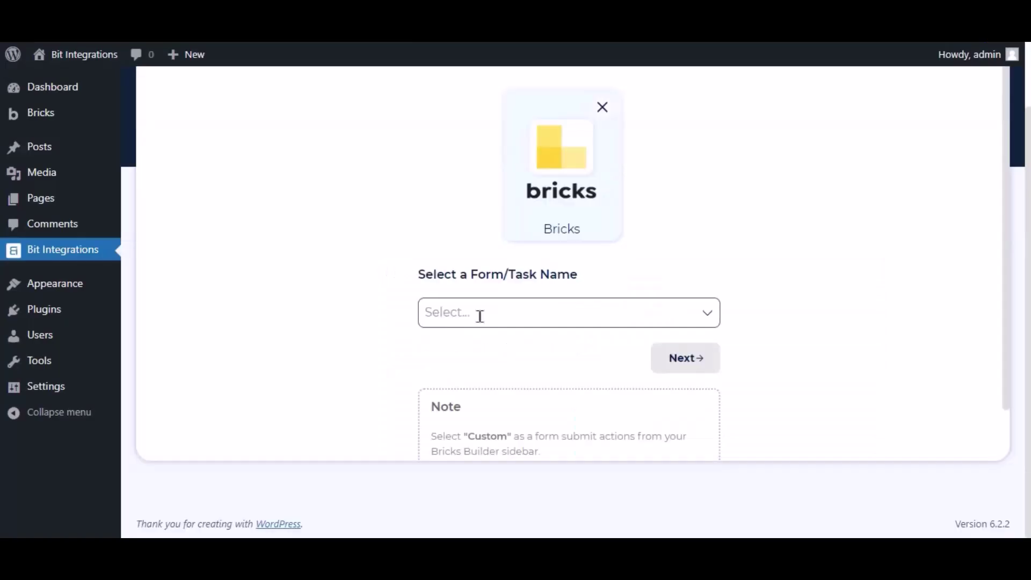
click(478, 314)
- Pick Contact Form as the trigger and NutshellCRM, found by searching 'nut', as the action
click(478, 346)
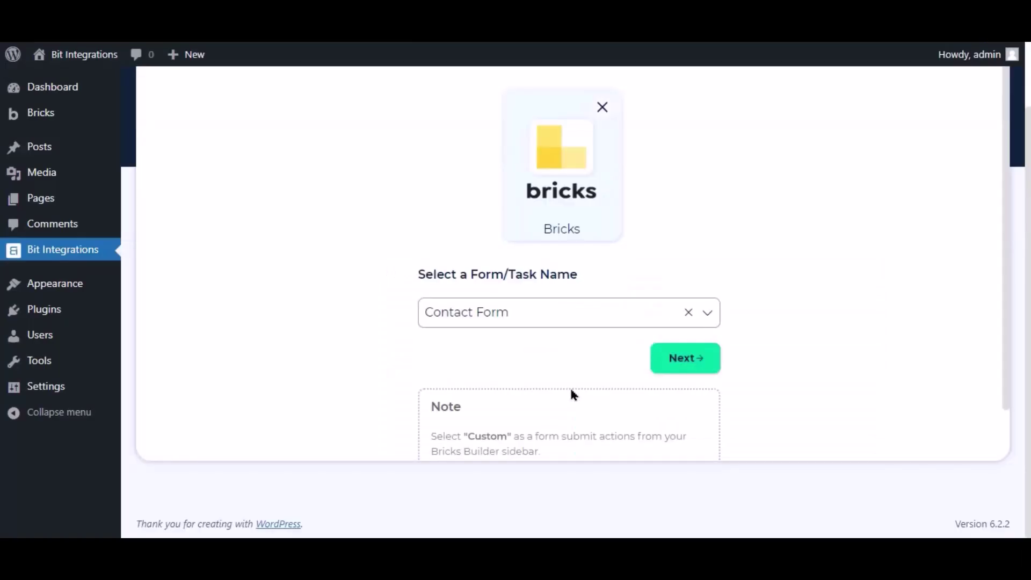
click(679, 370)
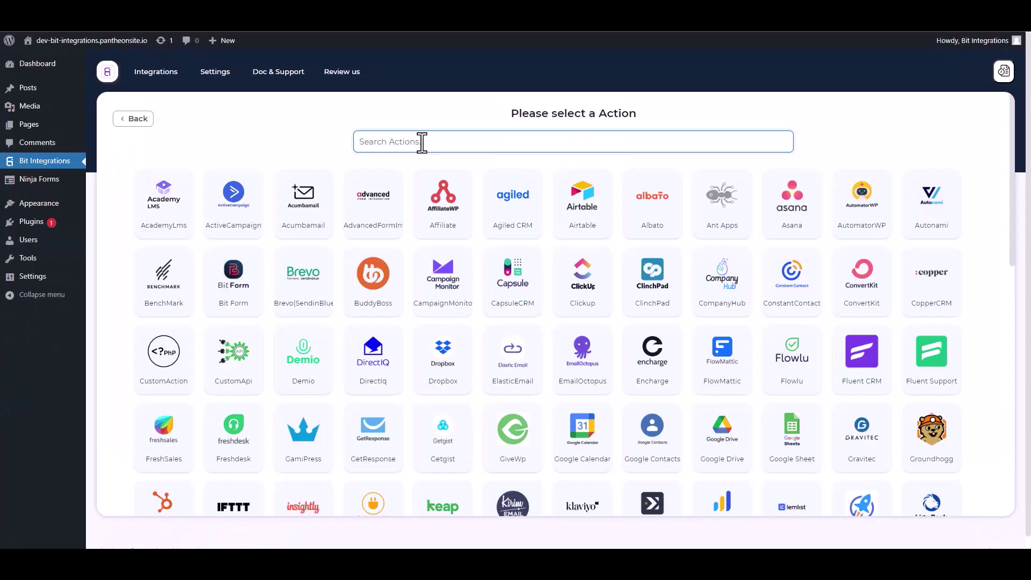
click(421, 140)
text(nut)
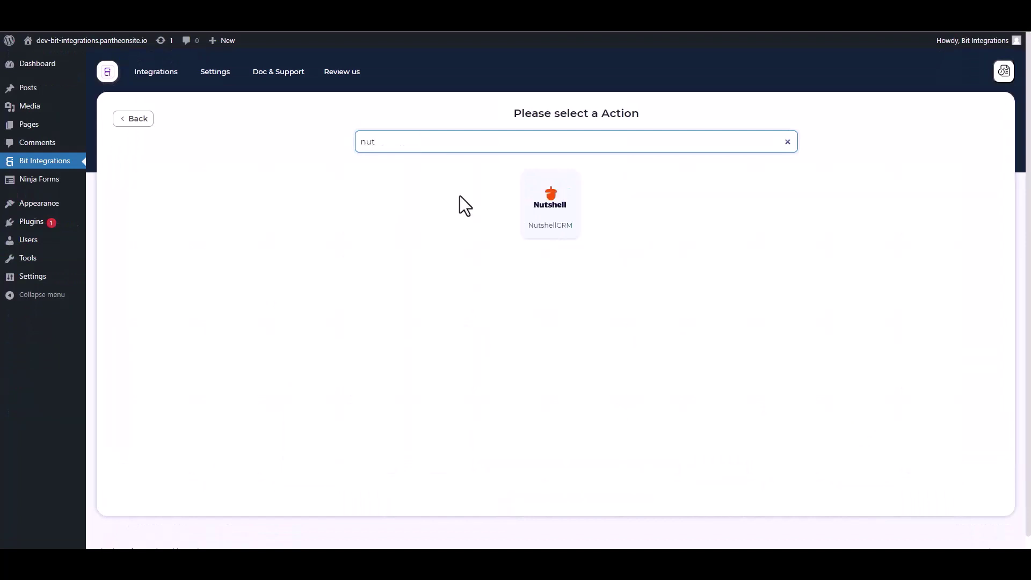
click(554, 216)
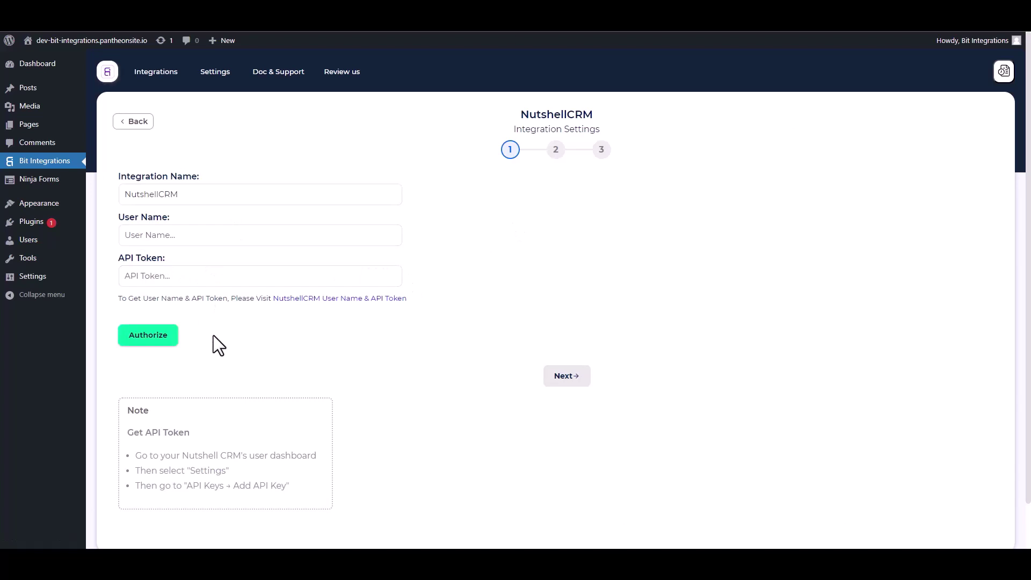
- Create a Nutshell API key 'Bit Integrations' with API + user impersonation, then select its key value
click(342, 300)
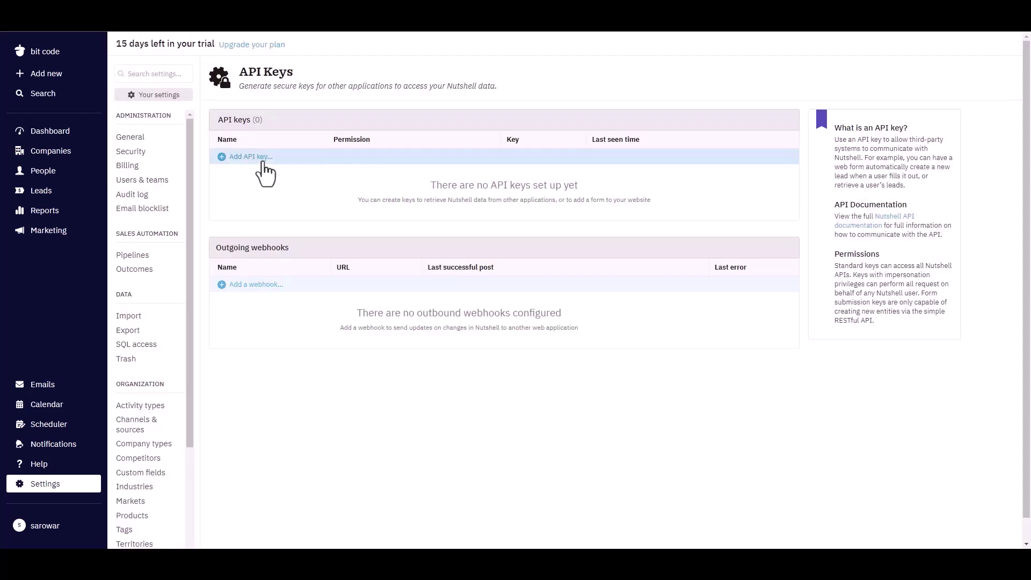
click(264, 157)
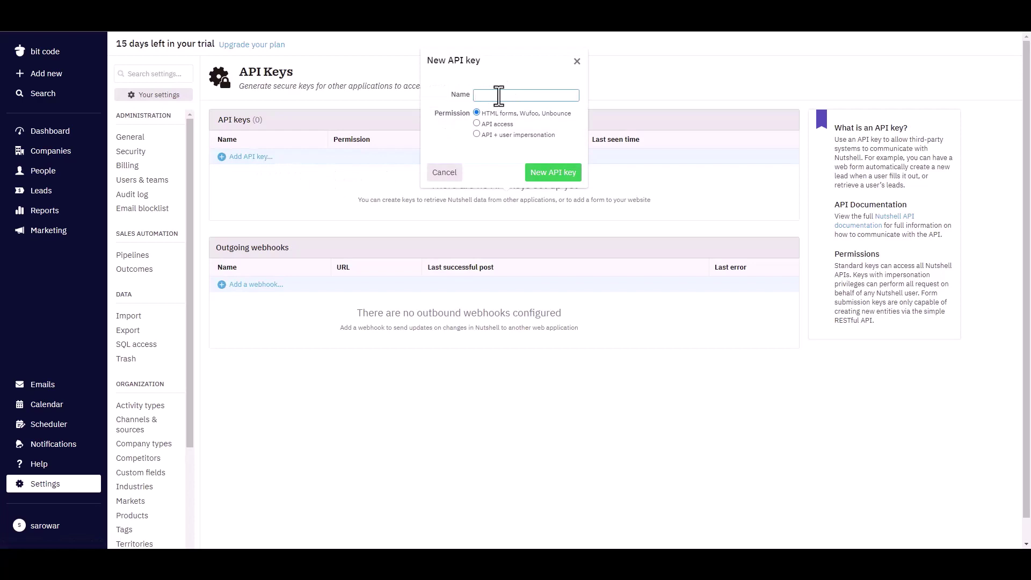
text(s)
text(it)
text( Integrati)
text(ons)
click(477, 134)
click(547, 178)
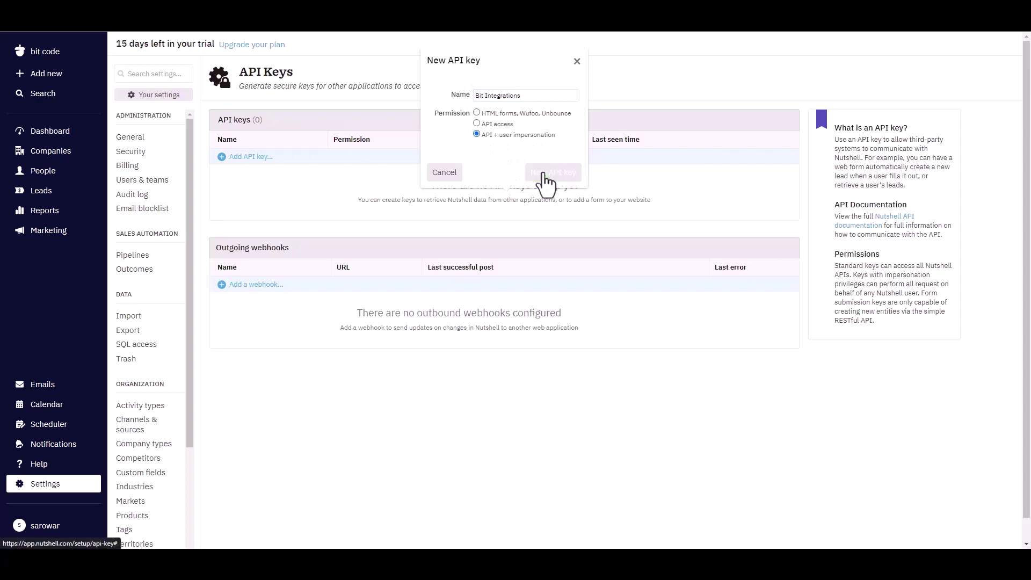
click(531, 199)
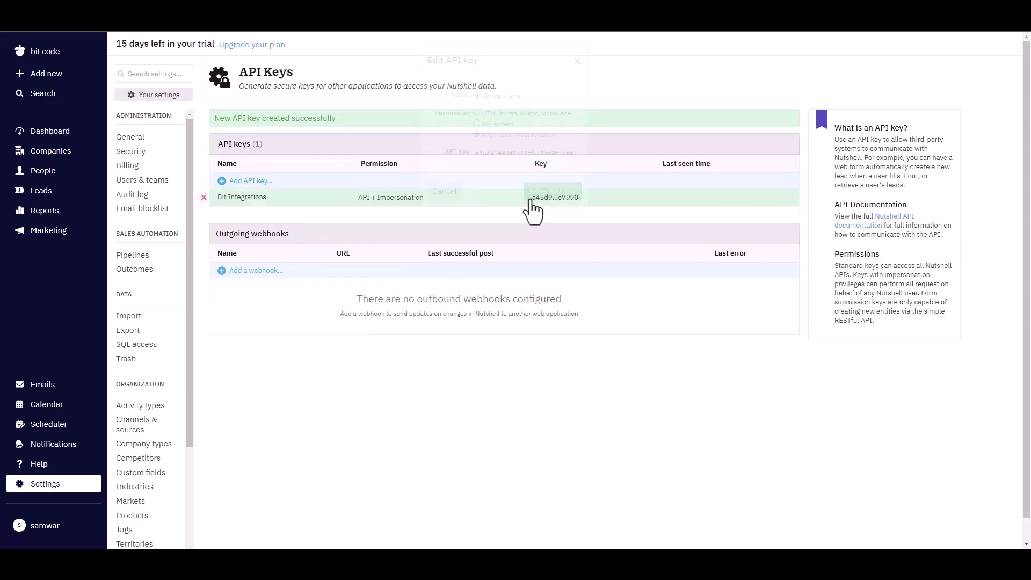
double_click(501, 154)
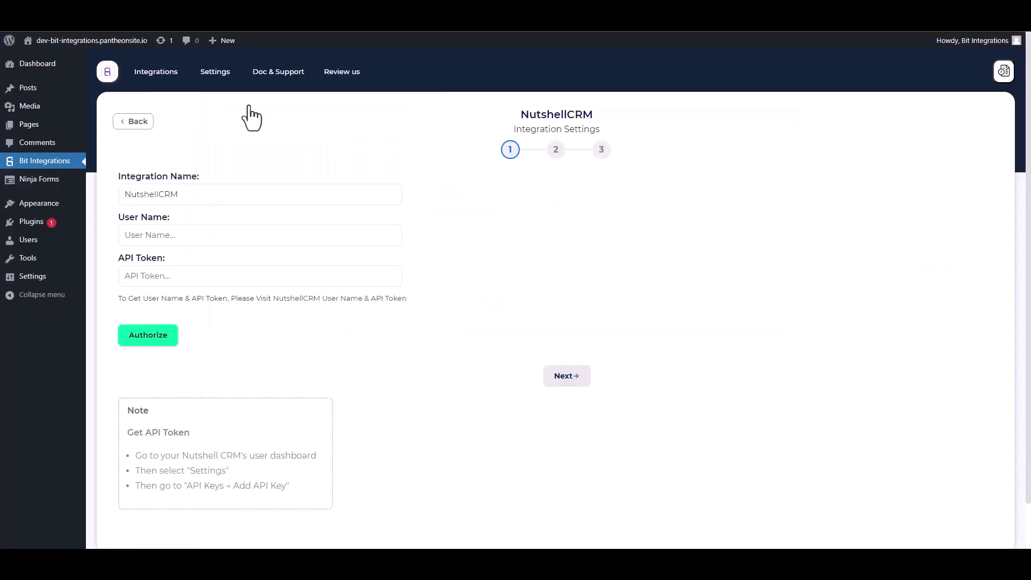
- Paste the API key into the API Token field, then select the user's e-mail in Nutshell
click(173, 275)
key(ctrl+v)
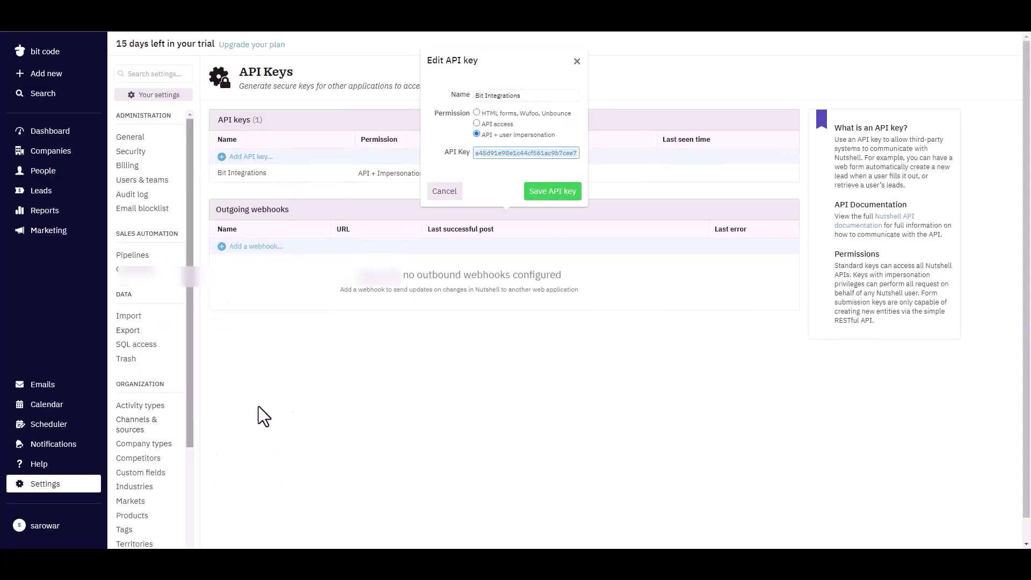
click(146, 181)
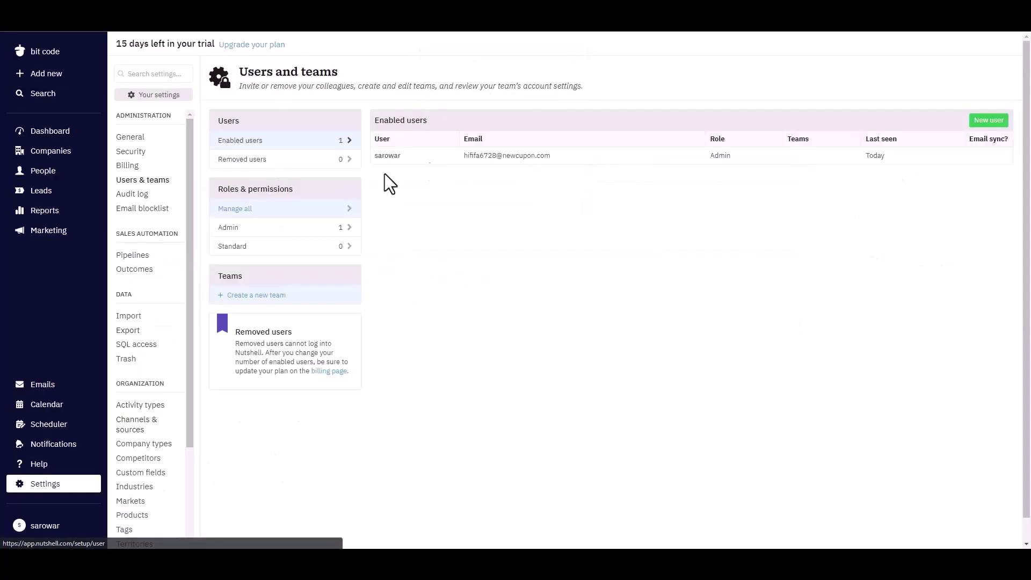
drag(559, 157, 467, 160)
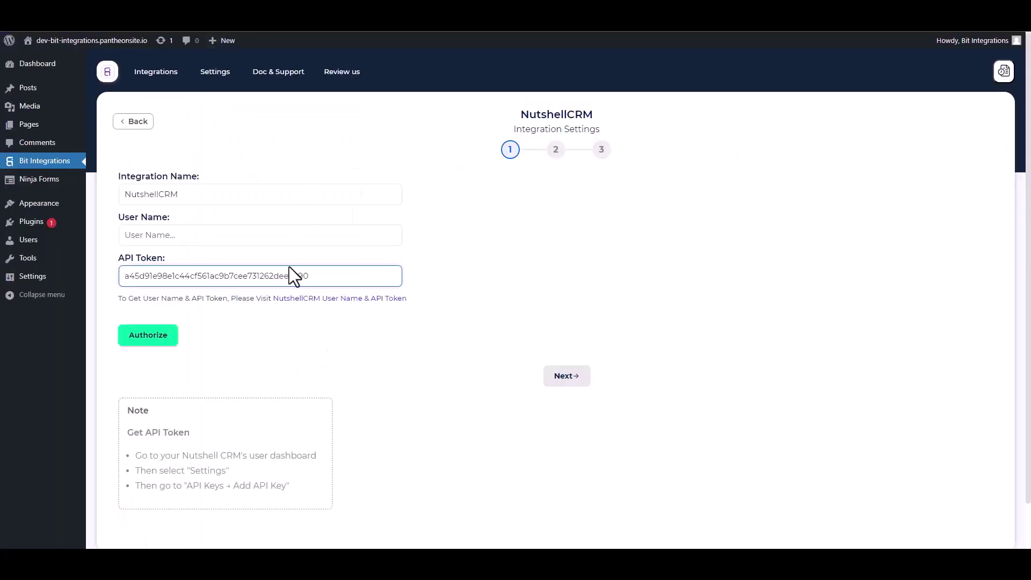
- Paste the Nutshell account e-mail as User Name and authorize the NutshellCRM connection
click(191, 234)
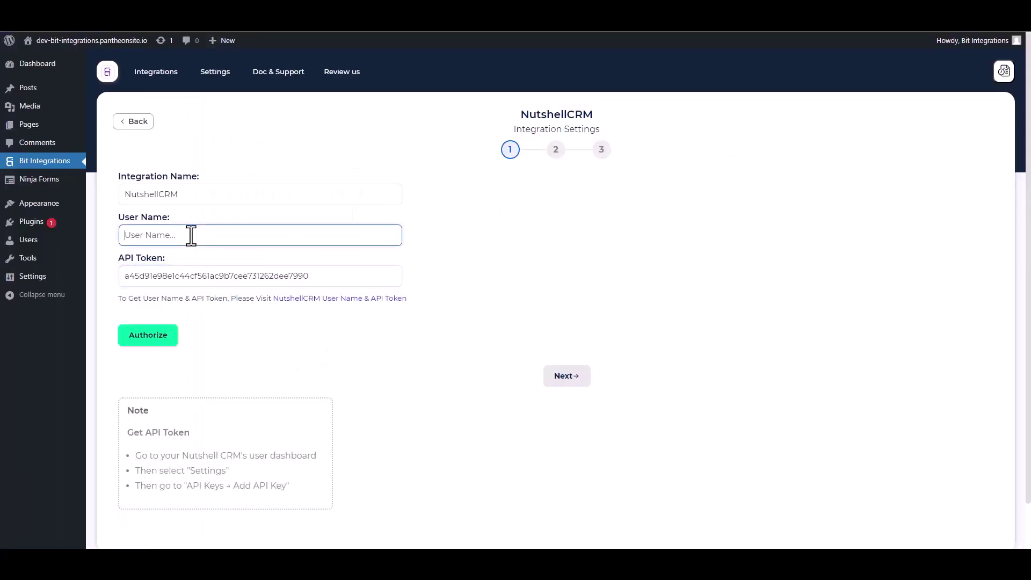
key(ctrl+v)
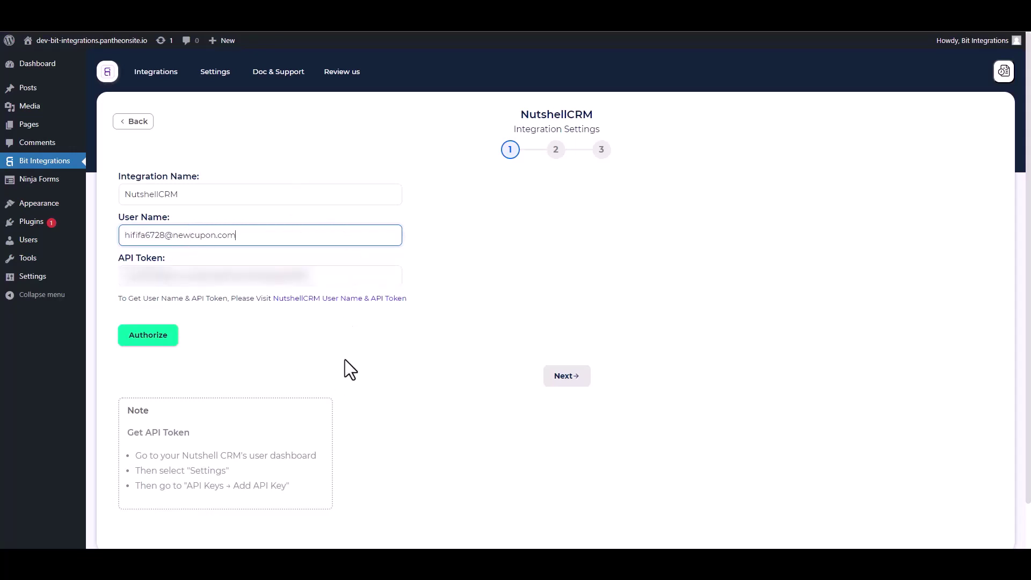
click(146, 341)
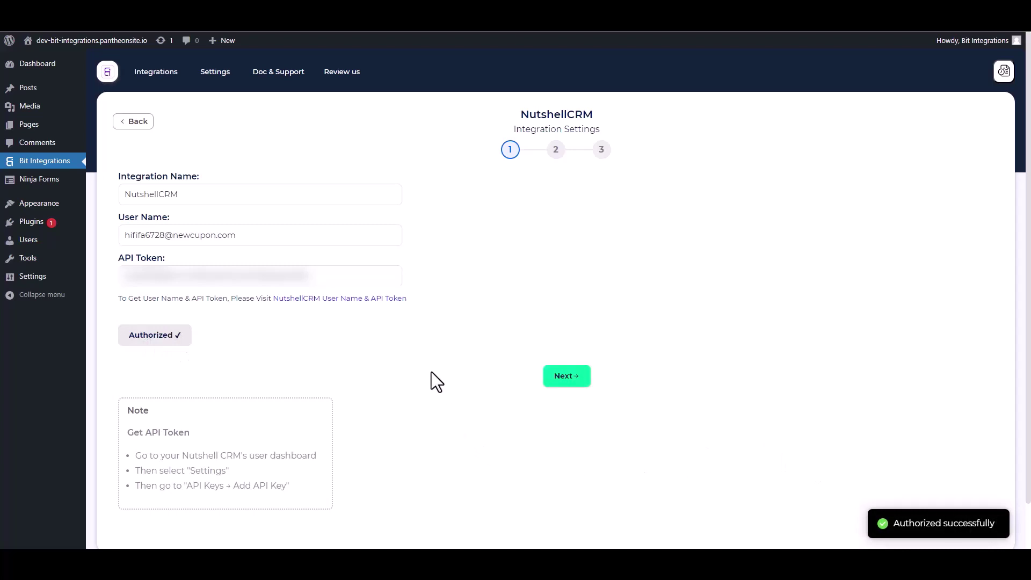
- Choose the Create People action and map First Name and Email to Email Address
click(566, 377)
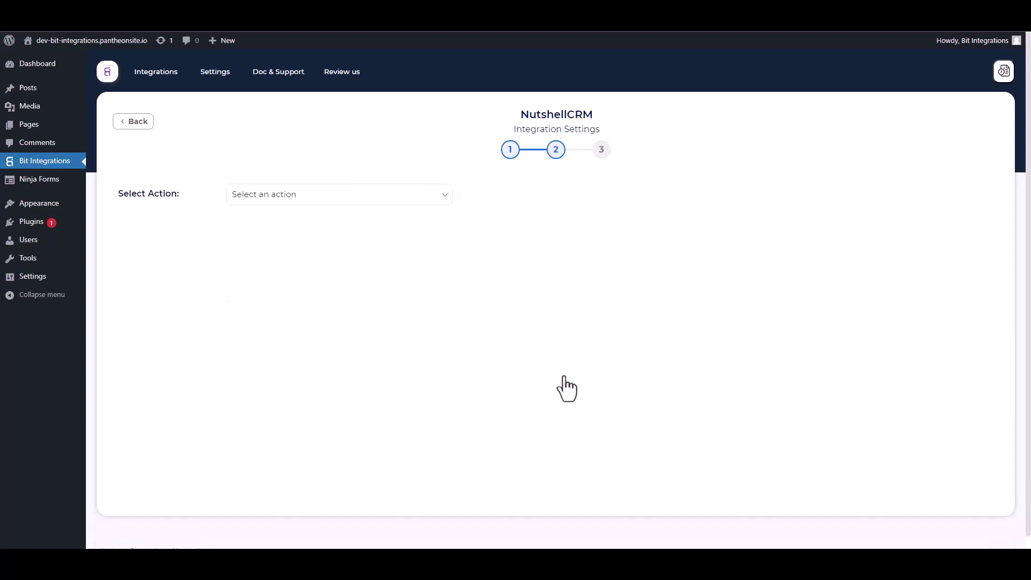
click(323, 202)
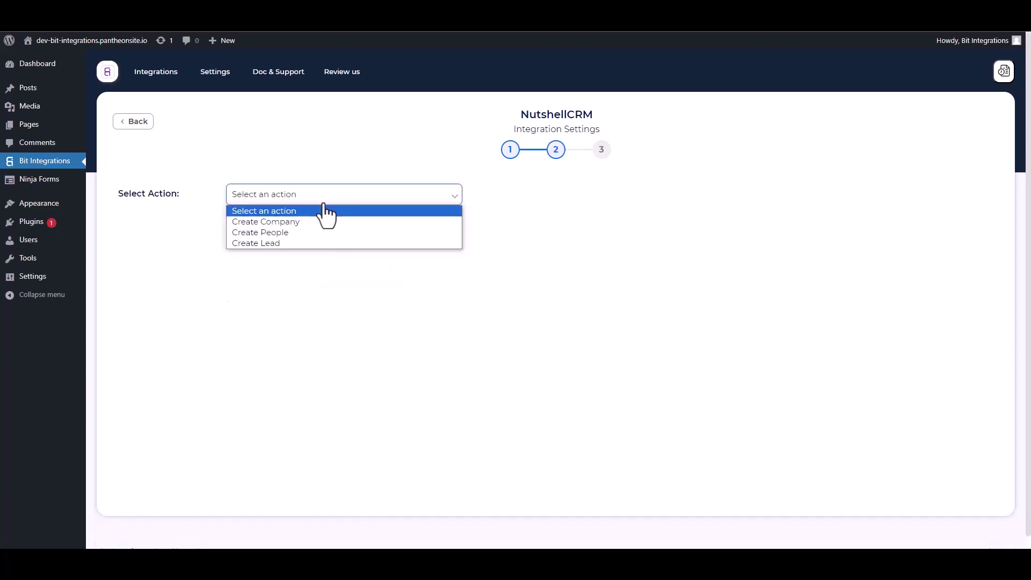
click(283, 232)
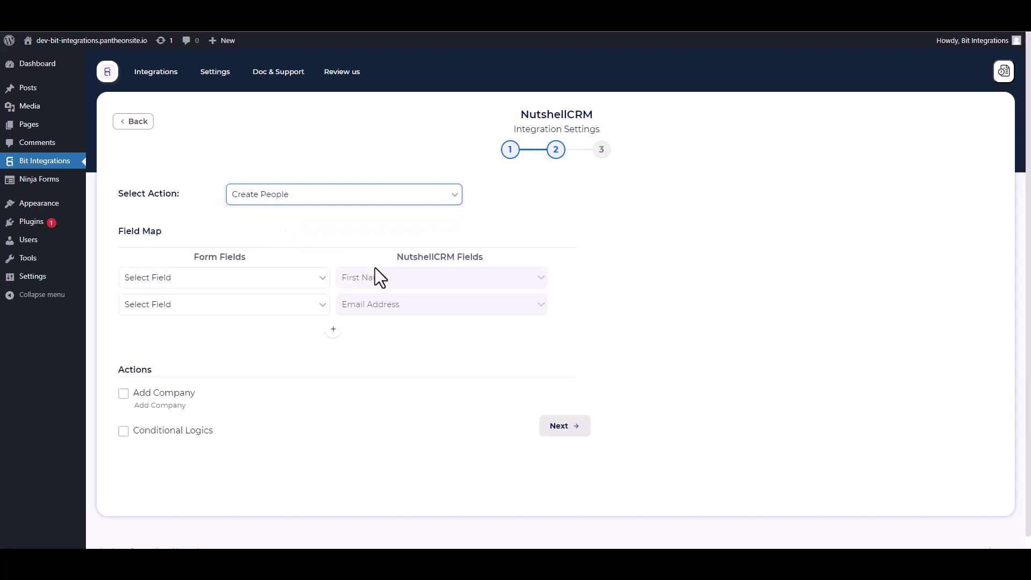
click(236, 280)
click(179, 319)
click(197, 310)
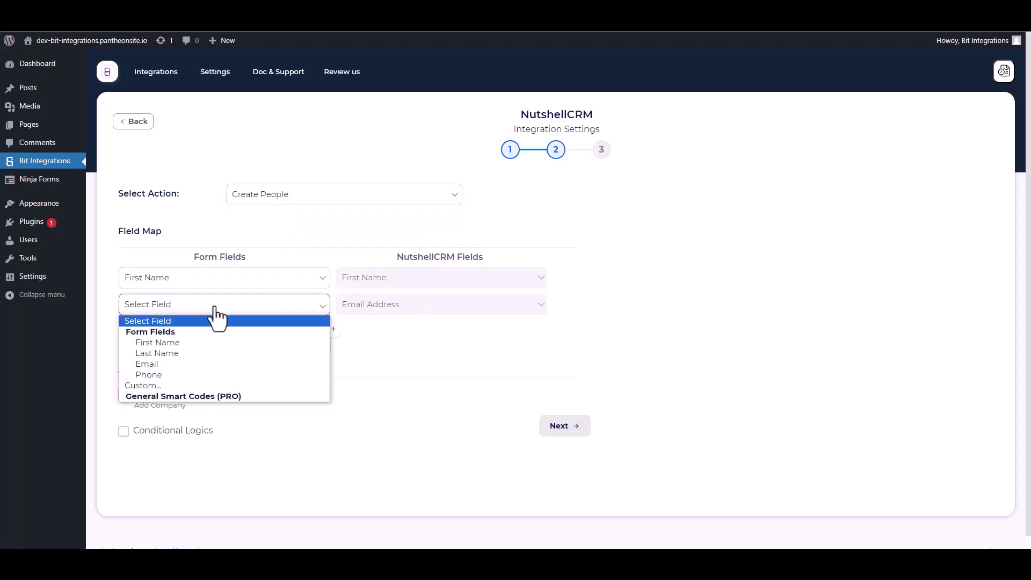
click(160, 367)
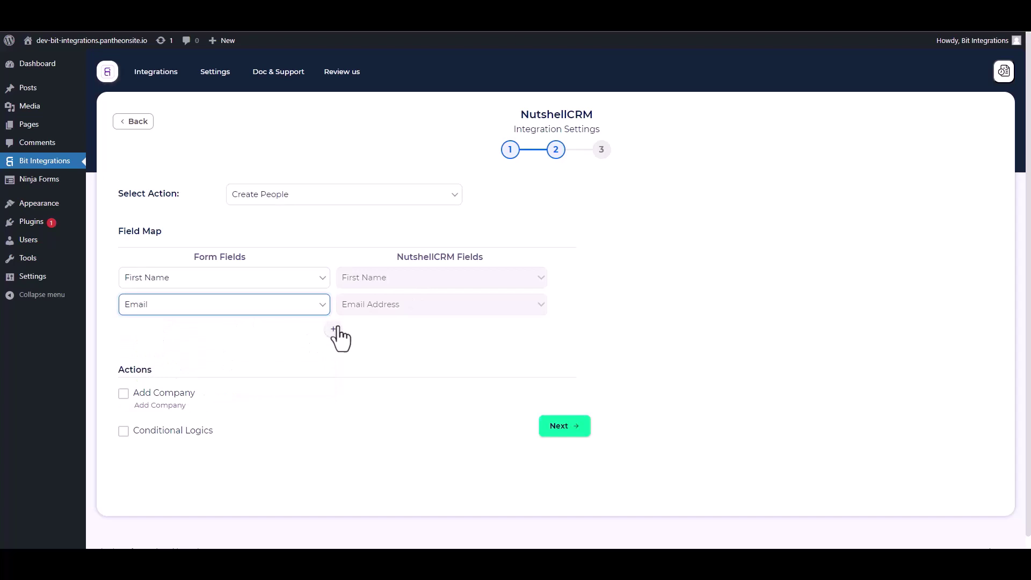
- Add mappings for Last Name and for Phone to Phone Number
click(333, 329)
click(341, 333)
click(352, 358)
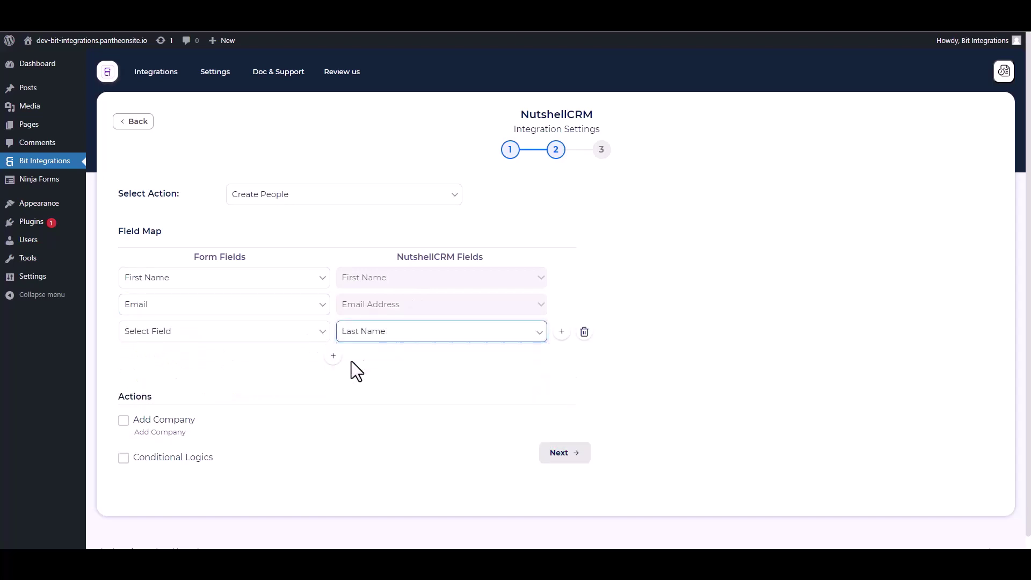
click(263, 331)
click(159, 380)
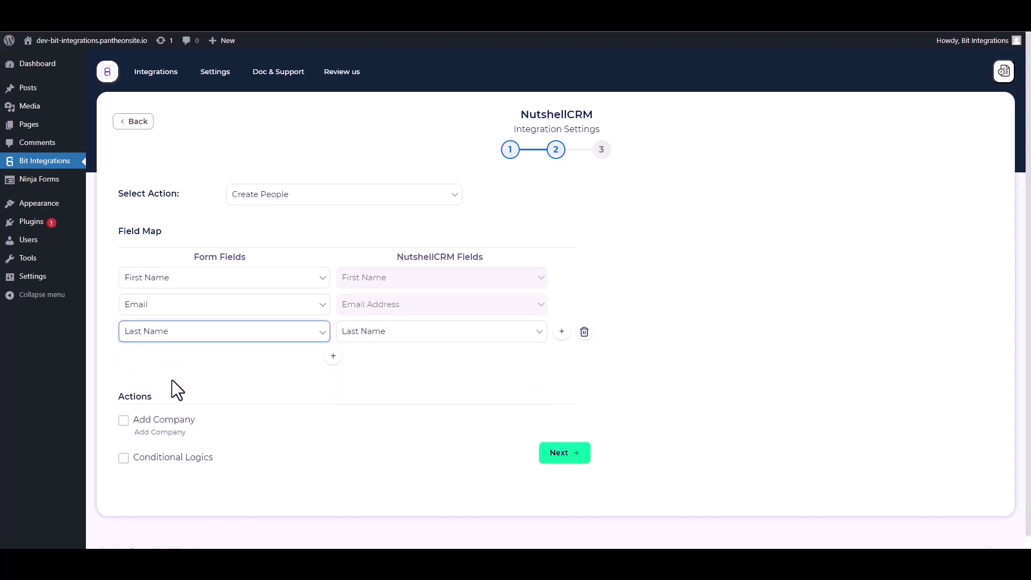
click(333, 356)
click(361, 360)
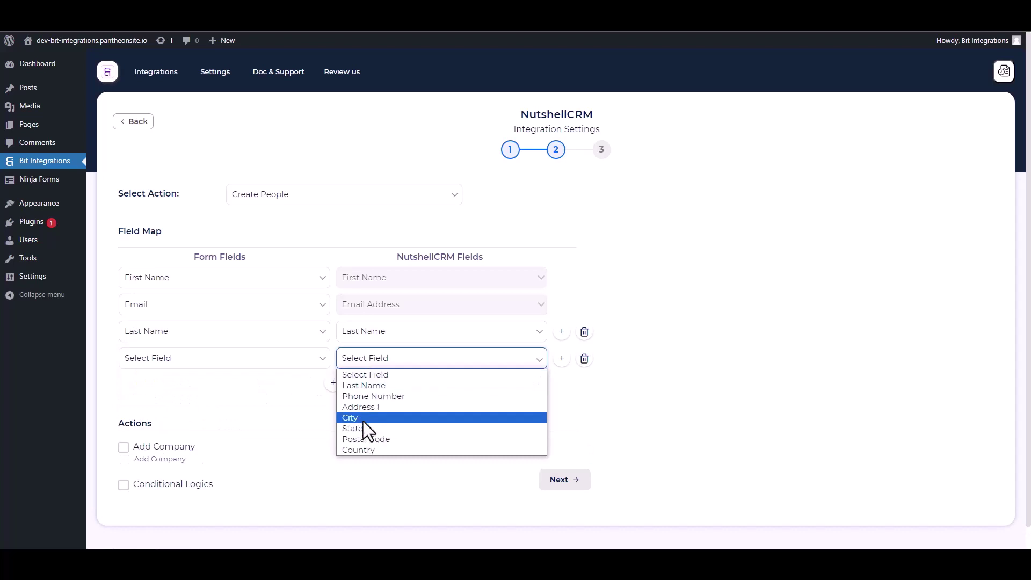
click(365, 397)
click(207, 359)
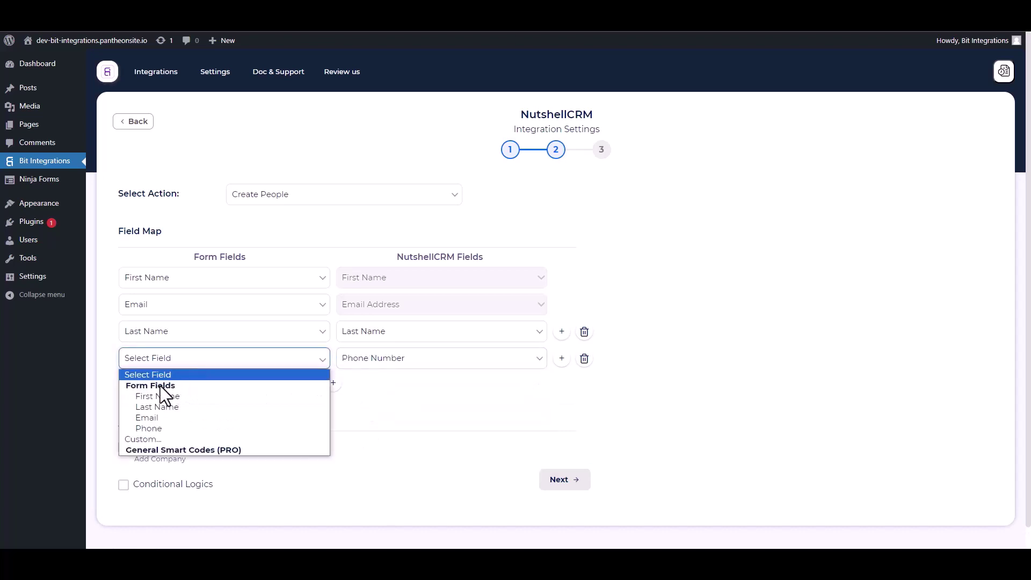
click(159, 425)
- Leave conditional logic off and finish and save the NutshellCRM integration
scroll(280, 376, down, 1)
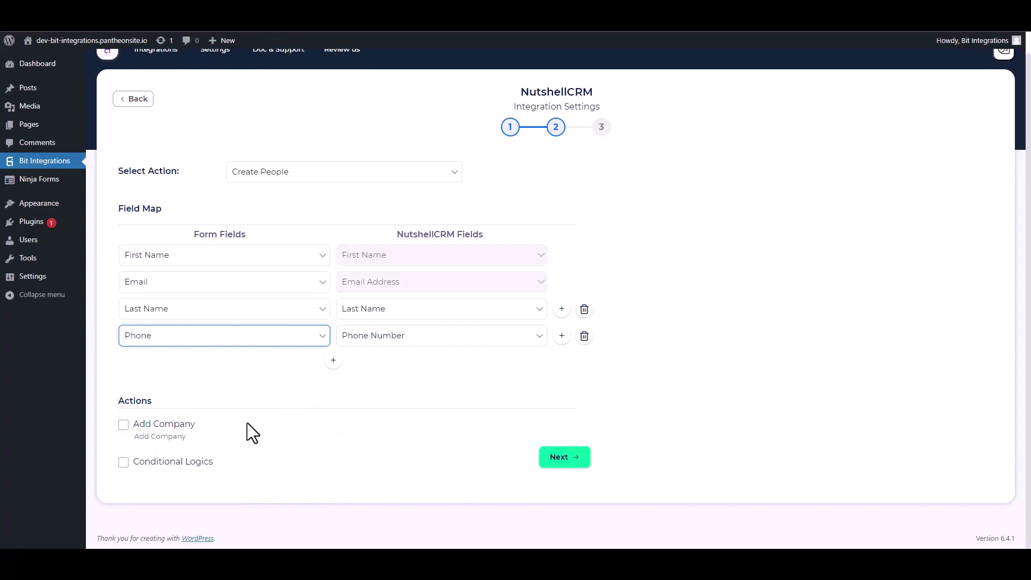
click(123, 464)
scroll(258, 417, down, 2)
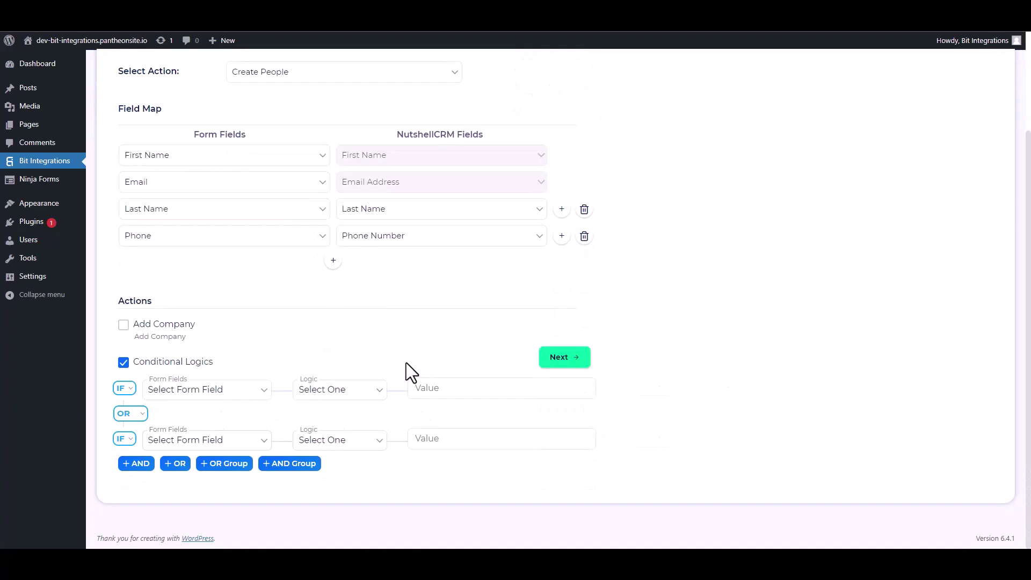
click(123, 362)
click(556, 458)
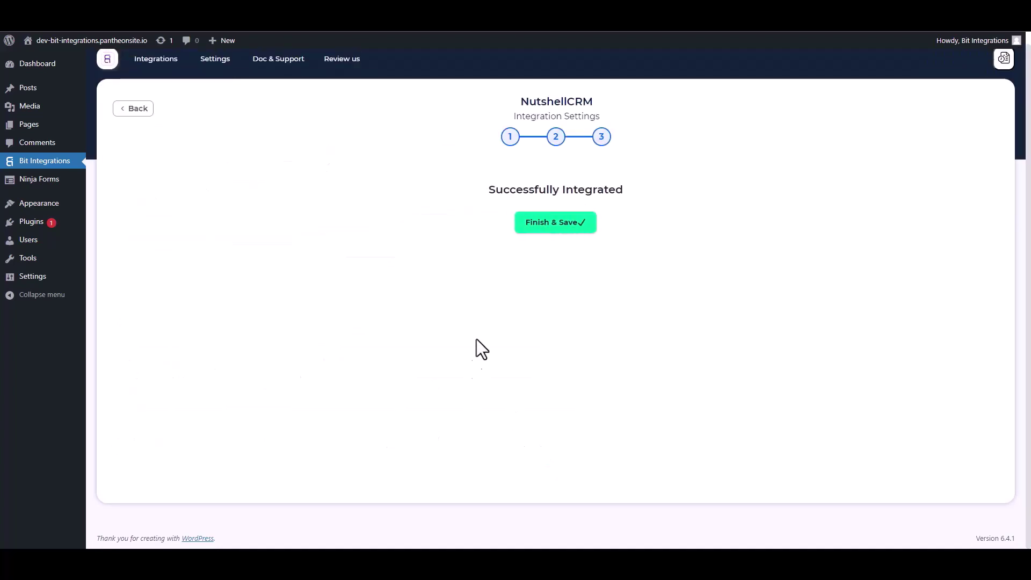
click(542, 230)
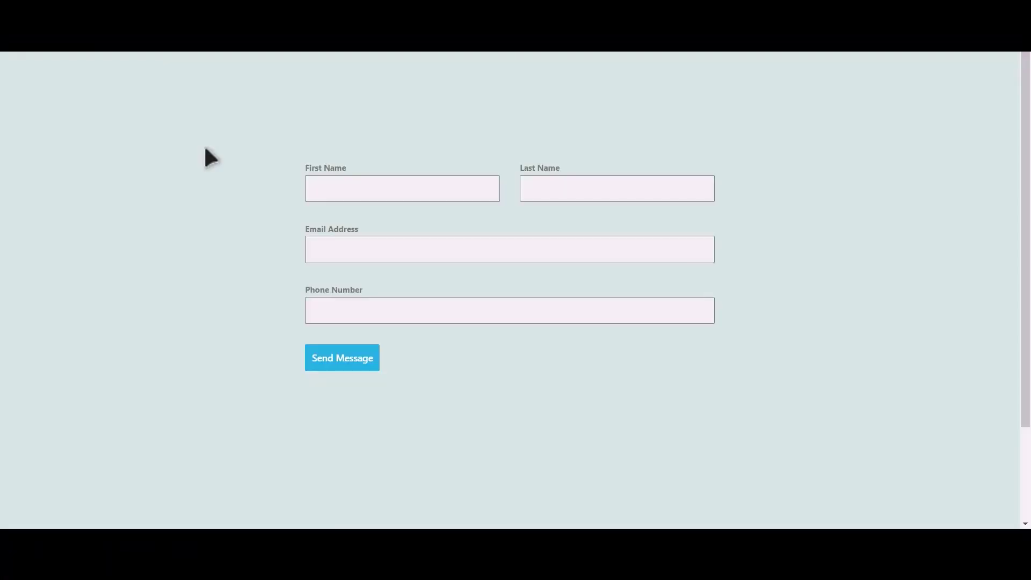
- Send the contact form with name Bit Integrations, a test e-mail and a phone number
click(417, 192)
text(Bit)
text(In)
text(tegratio)
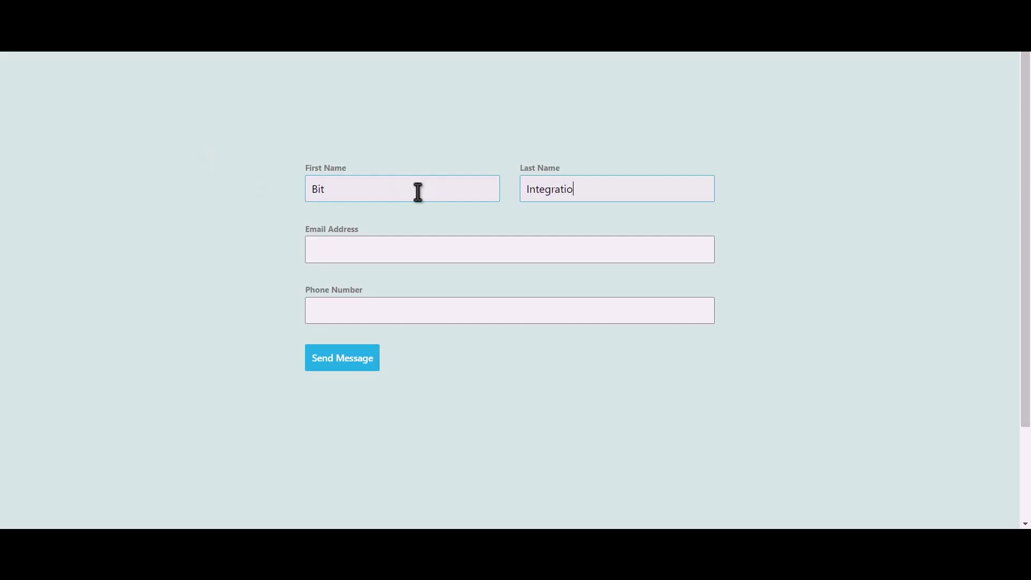
text(ns)
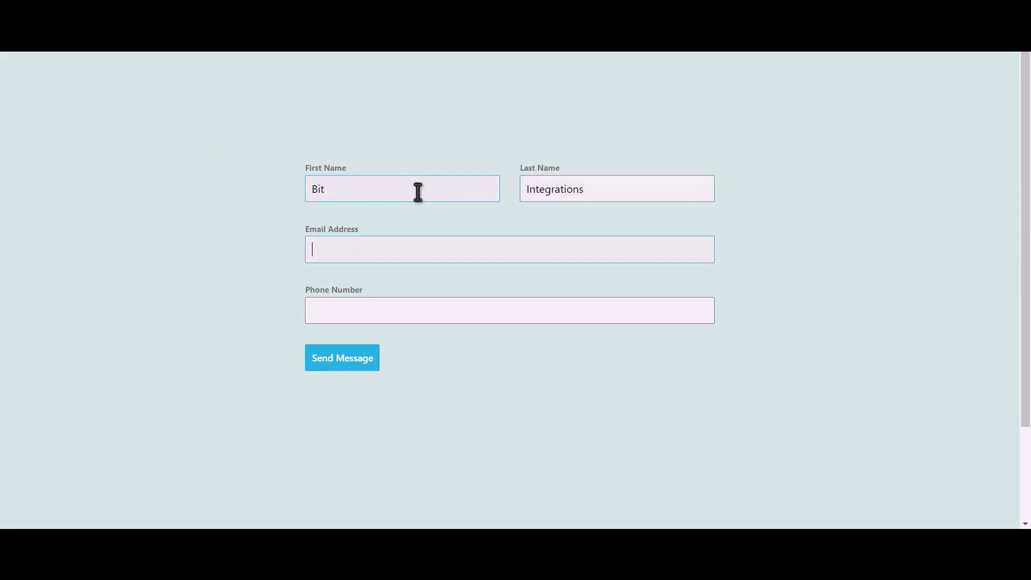
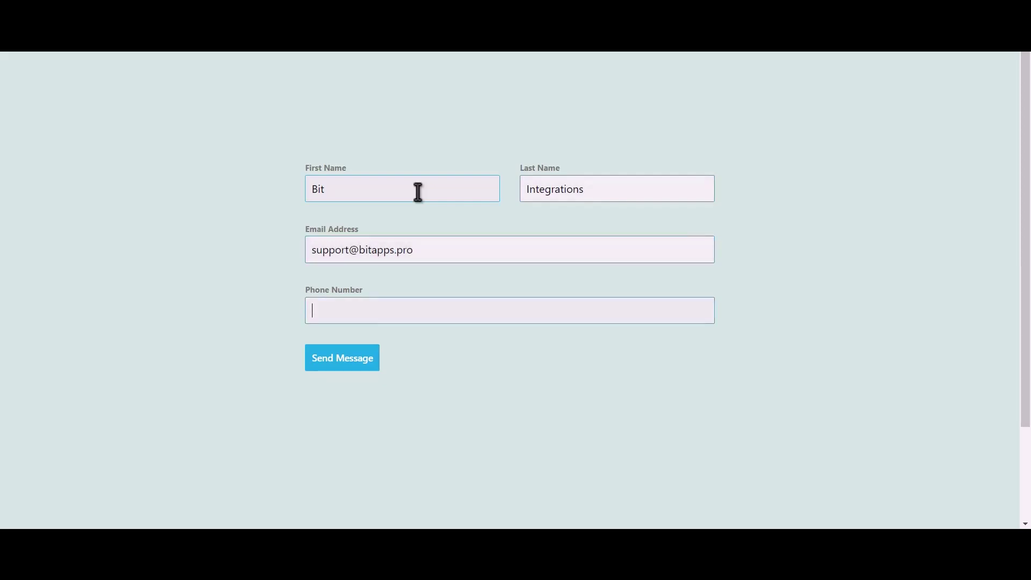
text(444555666)
click(353, 364)
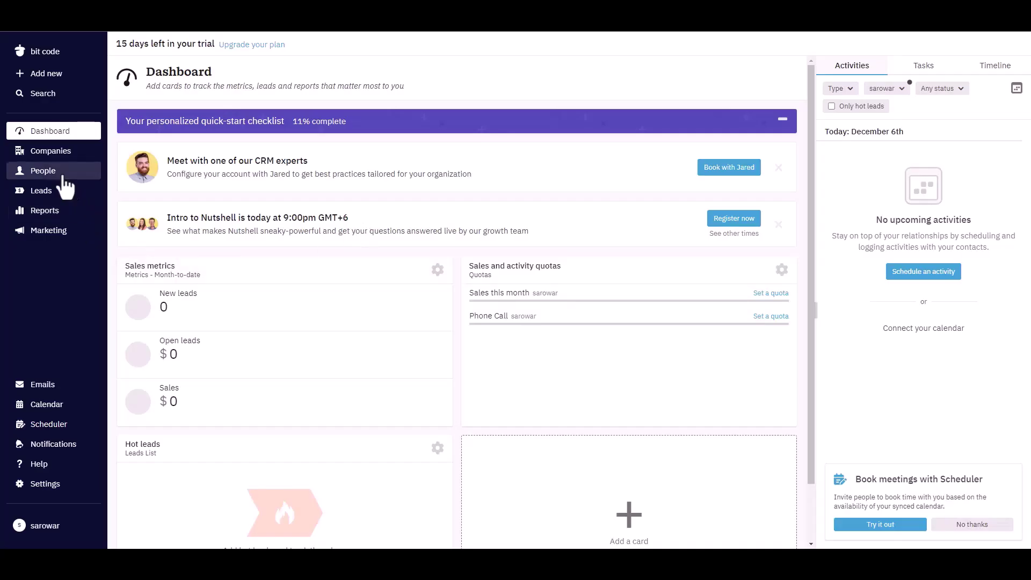
- Open Nutshell's People list to check for the new Bit Integrations contact
click(42, 173)
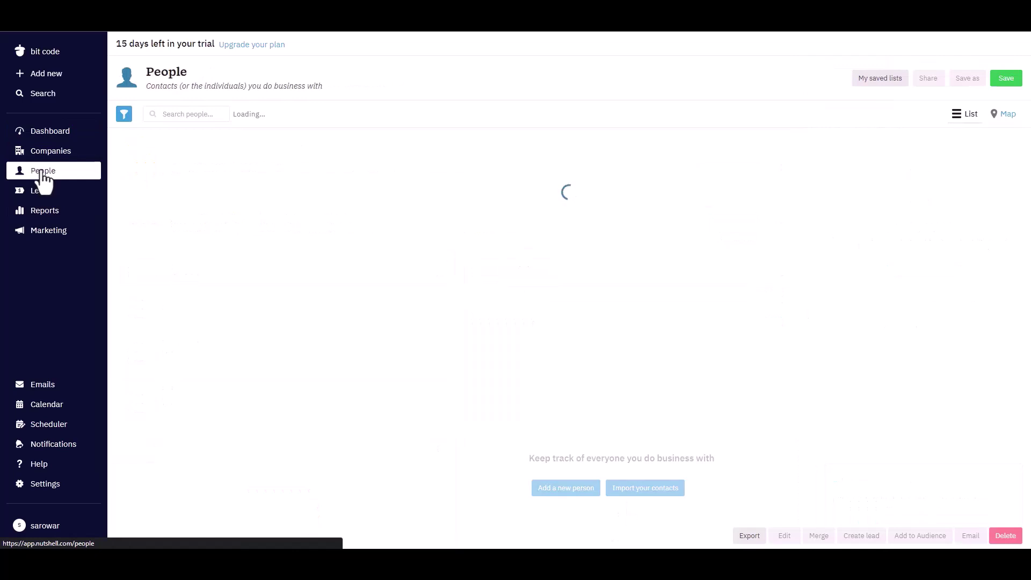